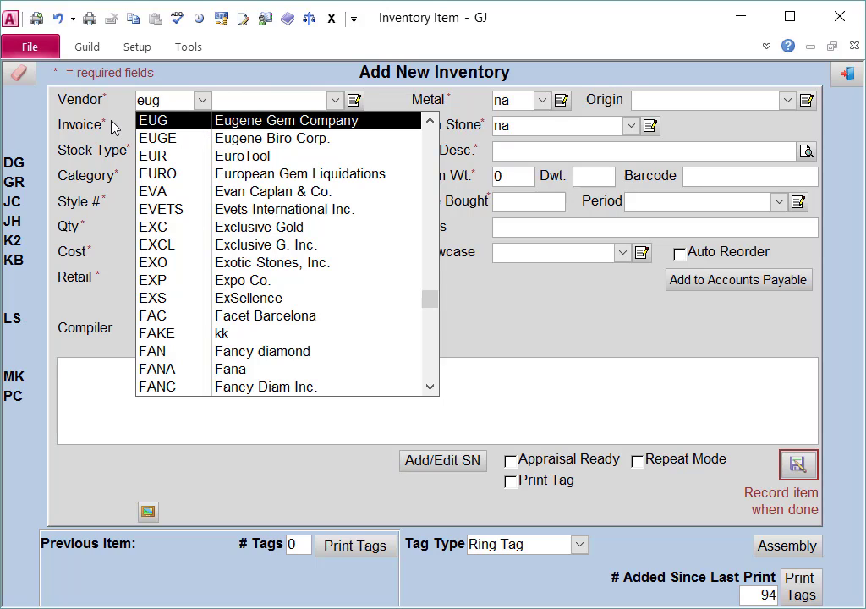
# - Choose Eugene Gem Company (EUG) as the vendor and enter GJX-6037 as the invoice
pyautogui.click(217, 120)
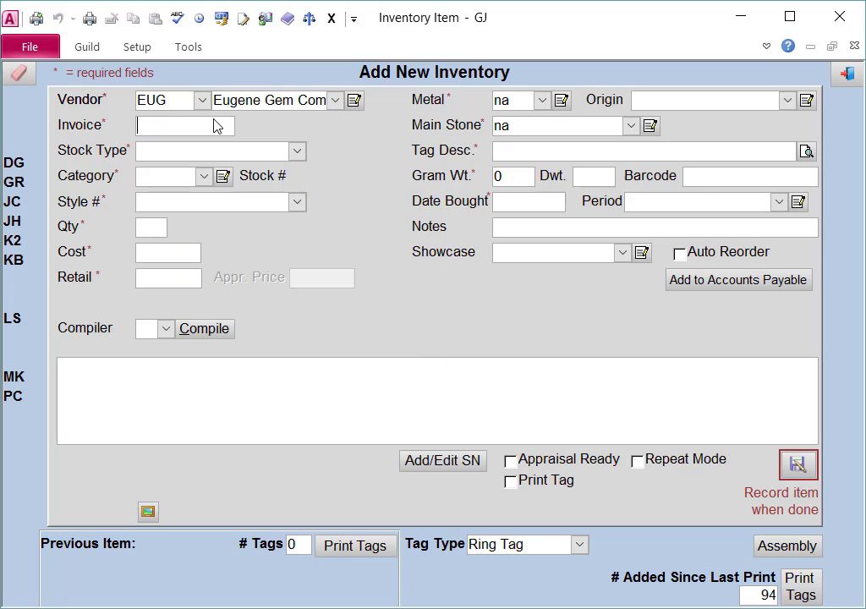
pyautogui.write('GJX-6037')
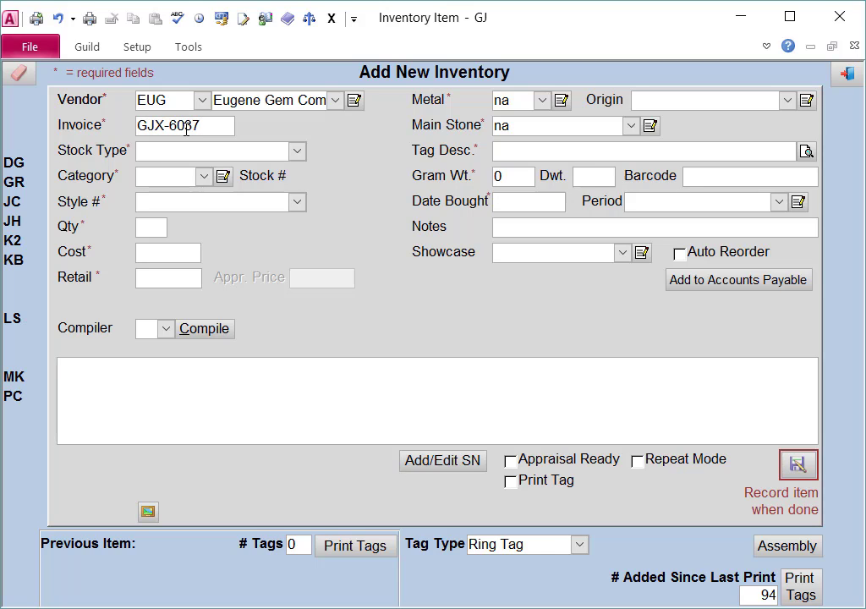
pyautogui.press('Tab')
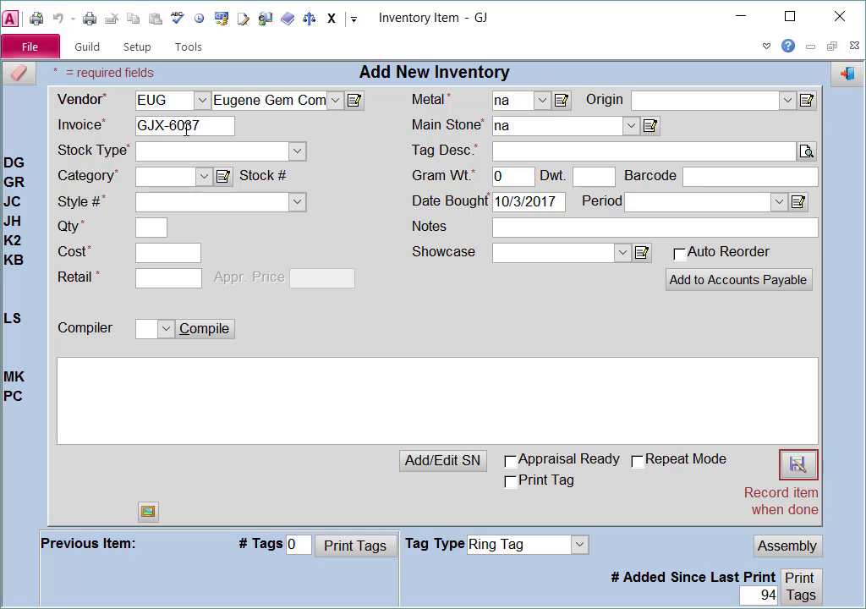
# - Set the new item's stock type to Purchased and its category to 4mse, Misc. Stone Earrings
pyautogui.click(296, 152)
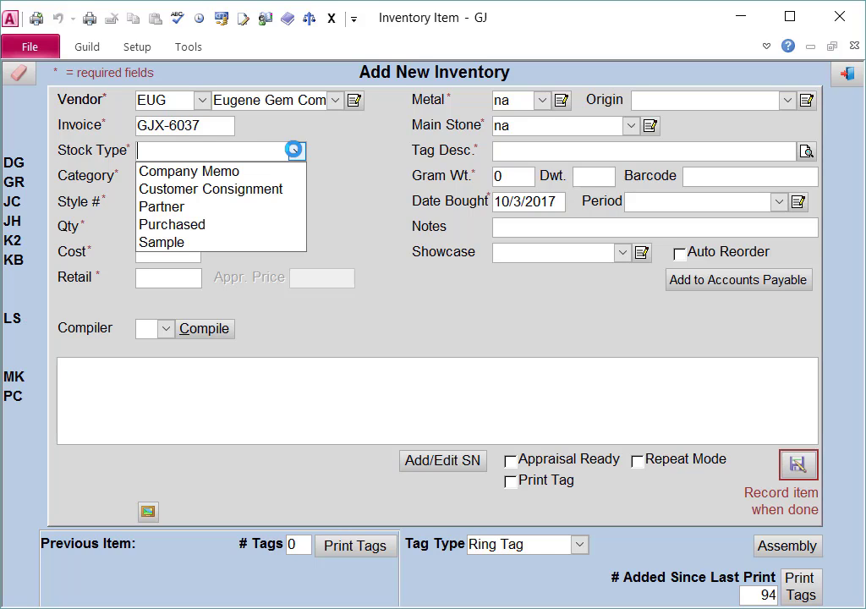
pyautogui.write('purchased')
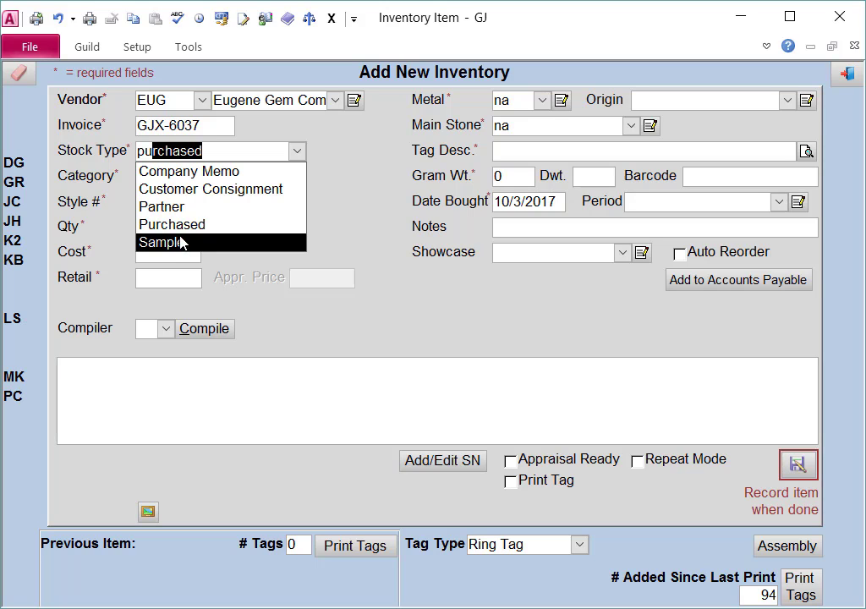
pyautogui.click(182, 227)
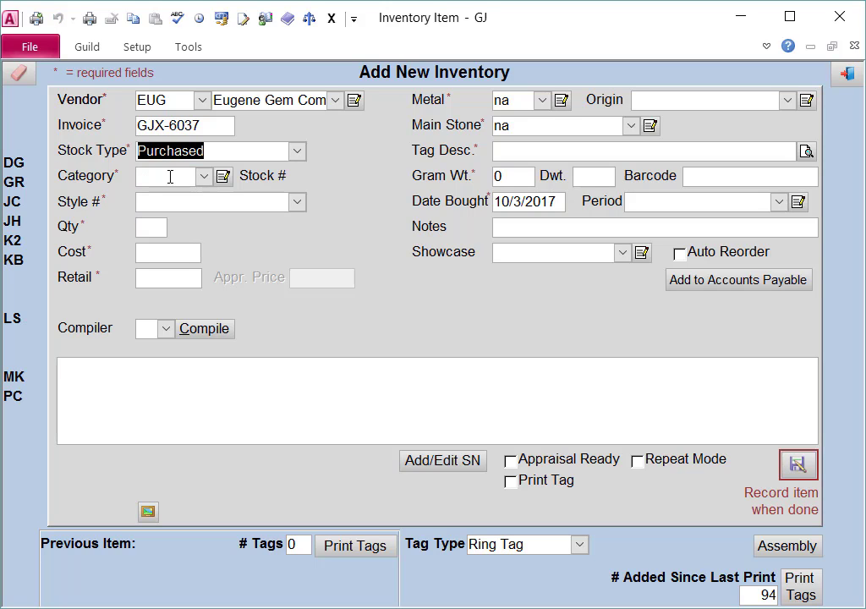
pyautogui.click(170, 175)
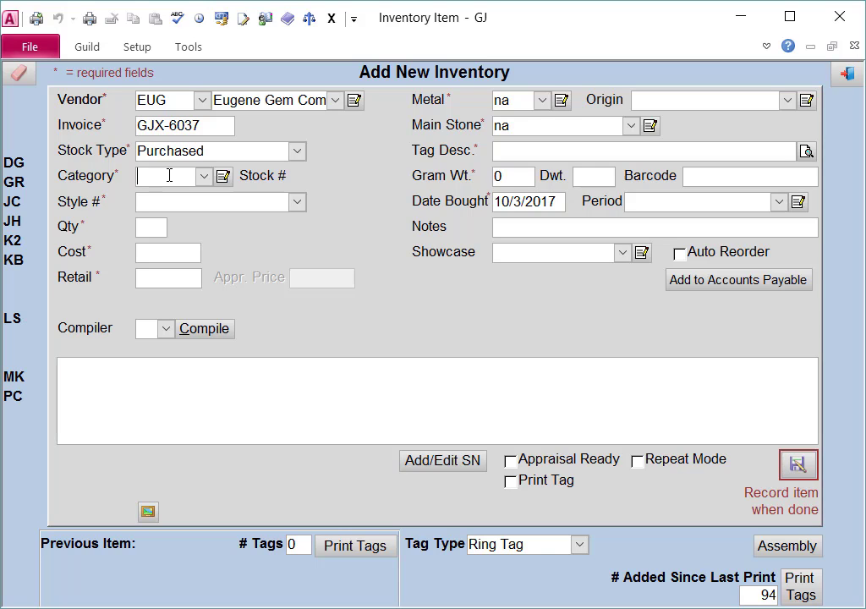
pyautogui.click(203, 176)
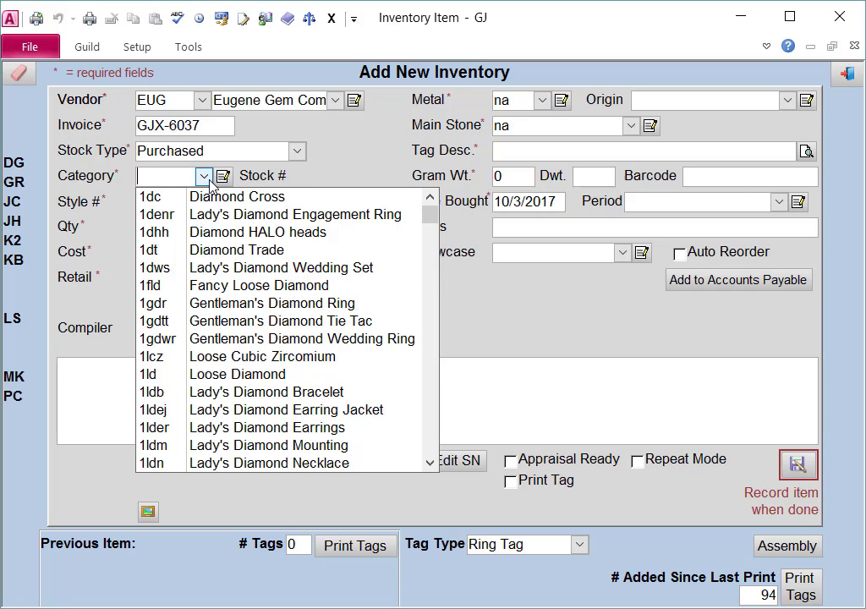
pyautogui.write('4')
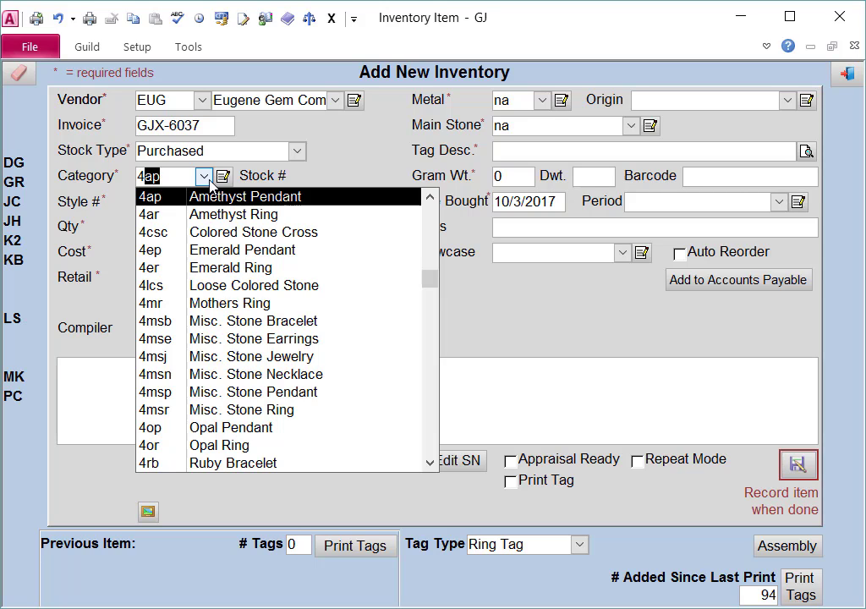
pyautogui.write('mse')
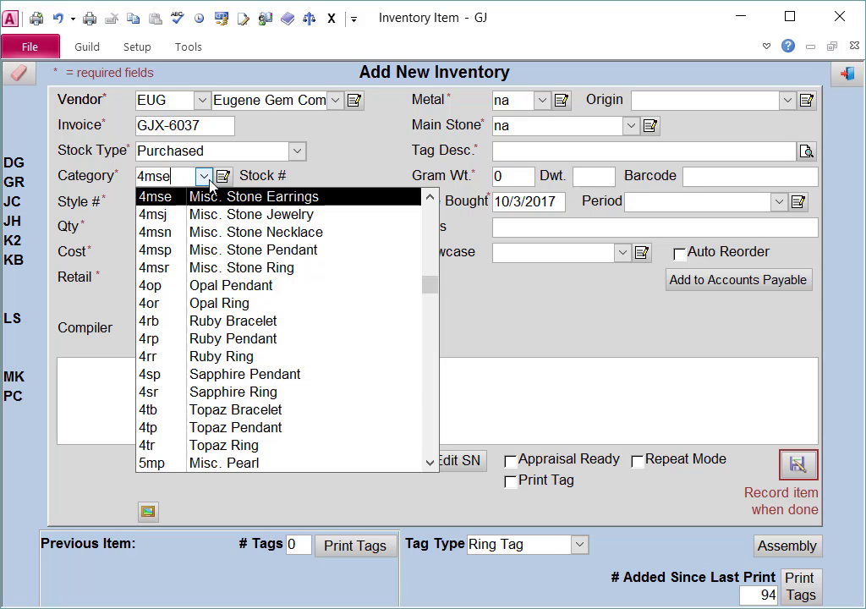
pyautogui.click(203, 177)
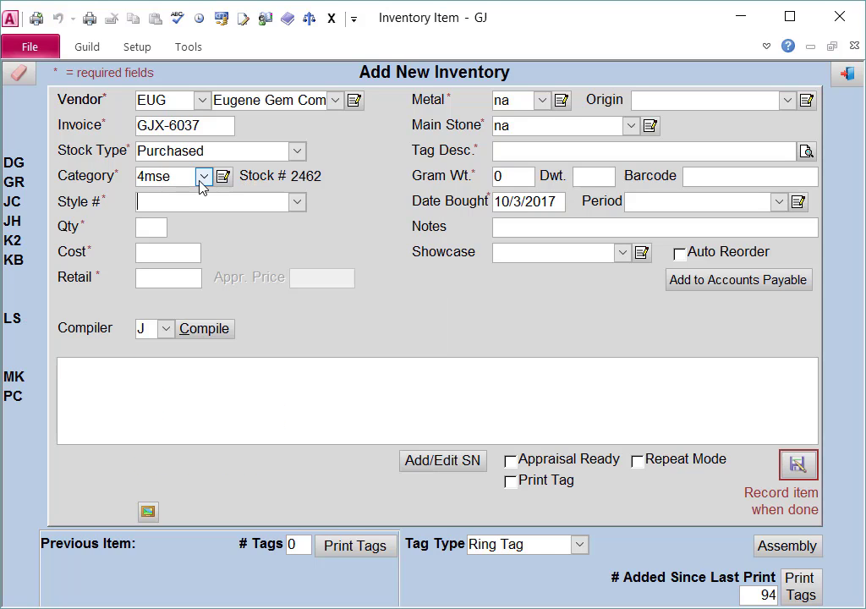
# - Enter PE7TAQ2 as the style number of the new inventory item
pyautogui.write('PE7')
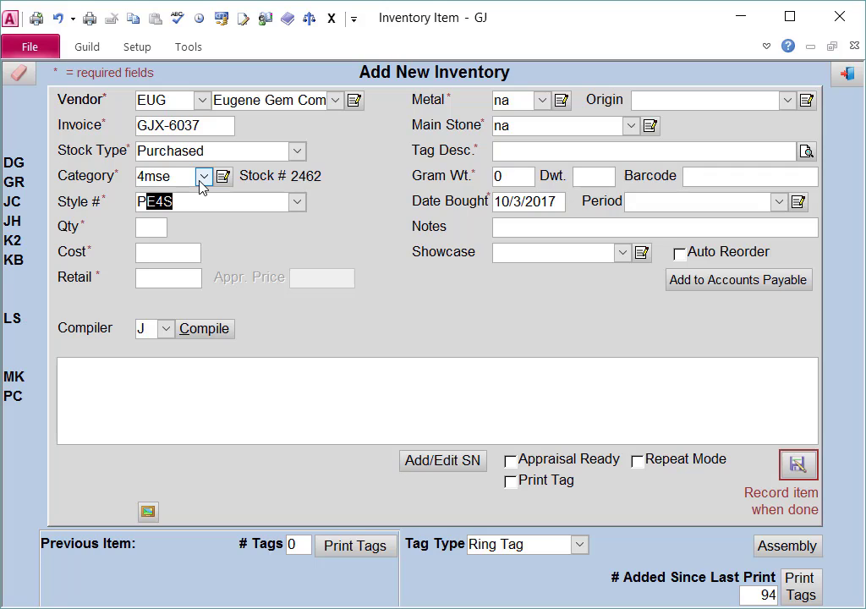
pyautogui.write('TA')
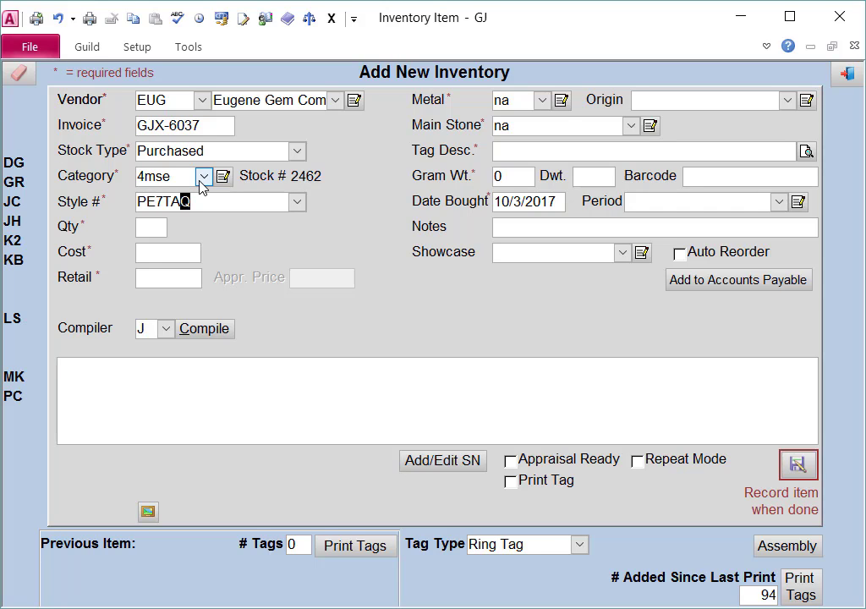
pyautogui.write('Q2')
# - Set the new item's quantity to 1 and its cost to 150
pyautogui.write('1')
pyautogui.click(165, 252)
pyautogui.write('150')
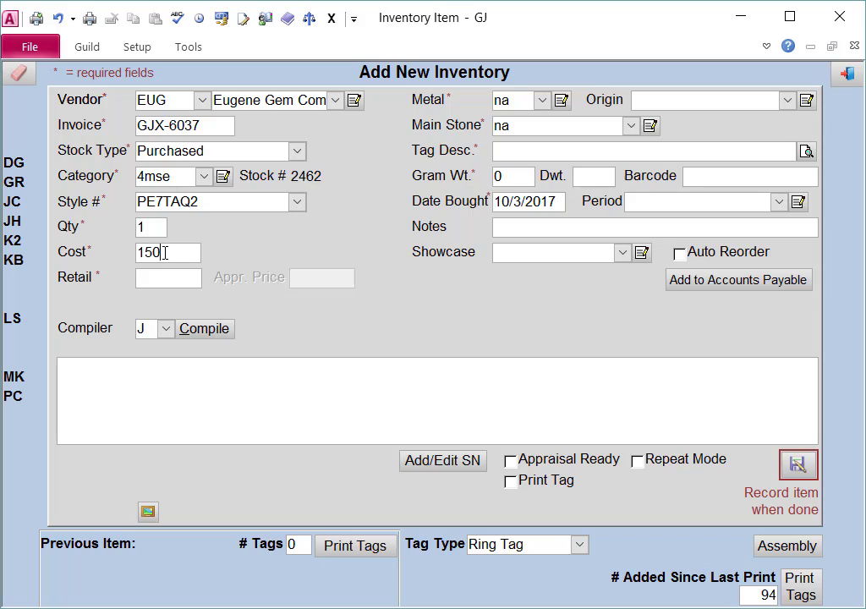
pyautogui.press('Tab')
pyautogui.press('Tab')
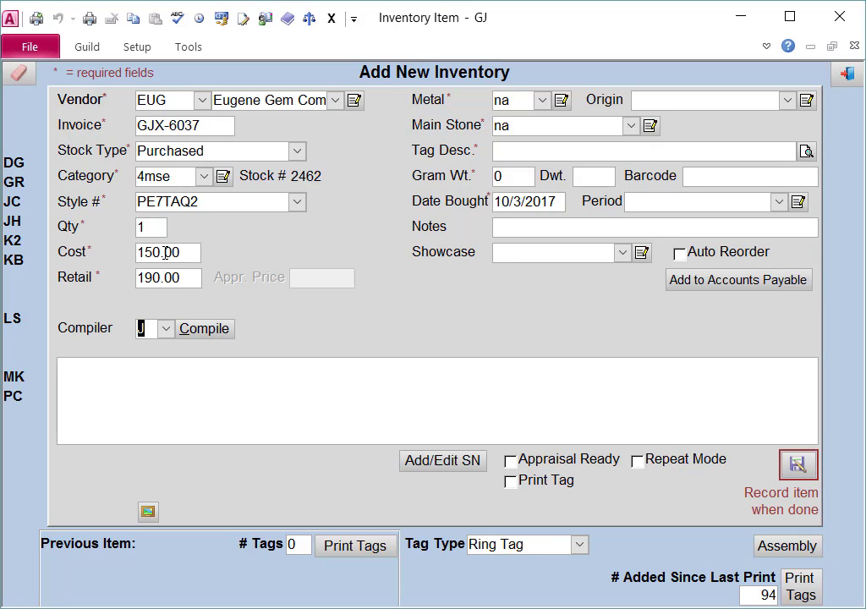
# - Open the Jewelry Compiler for the new item and set its item type to earrings
pyautogui.click(204, 335)
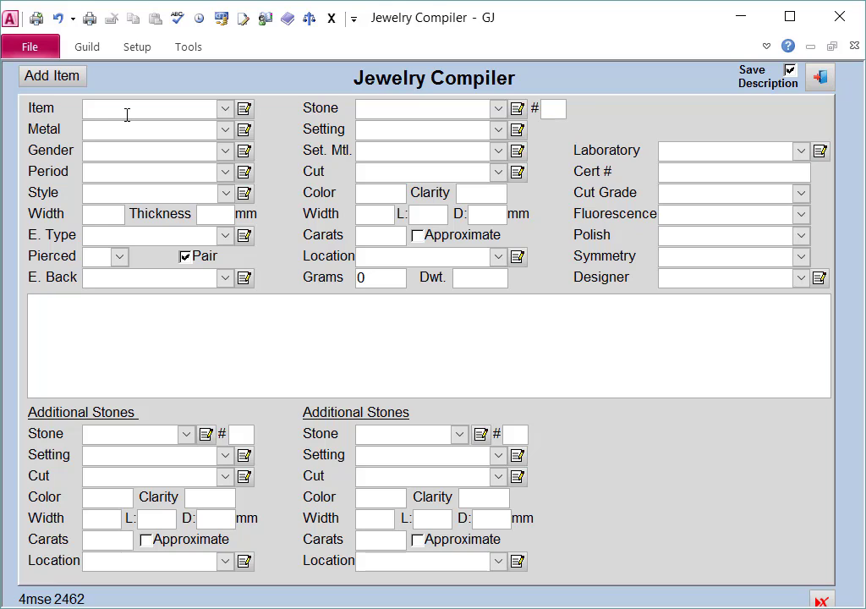
pyautogui.write('earrings')
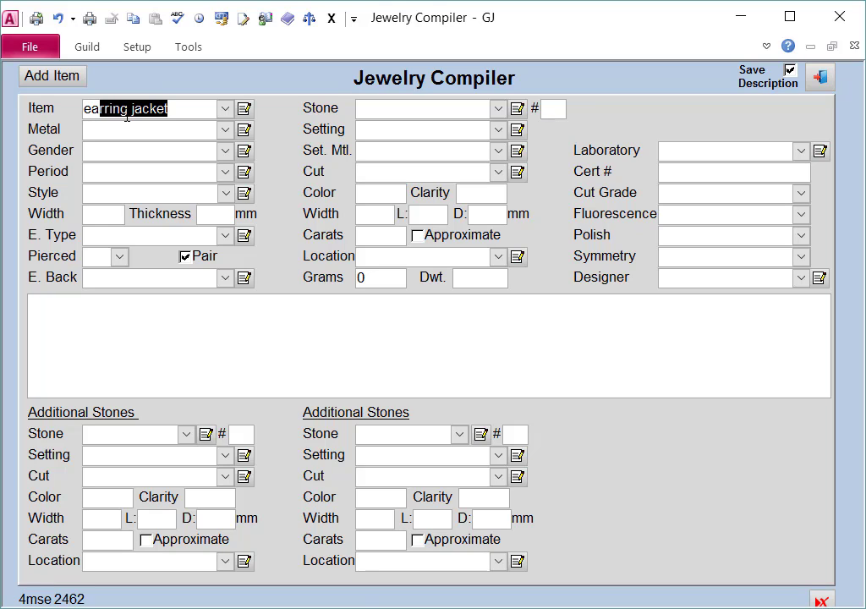
pyautogui.press('Tab')
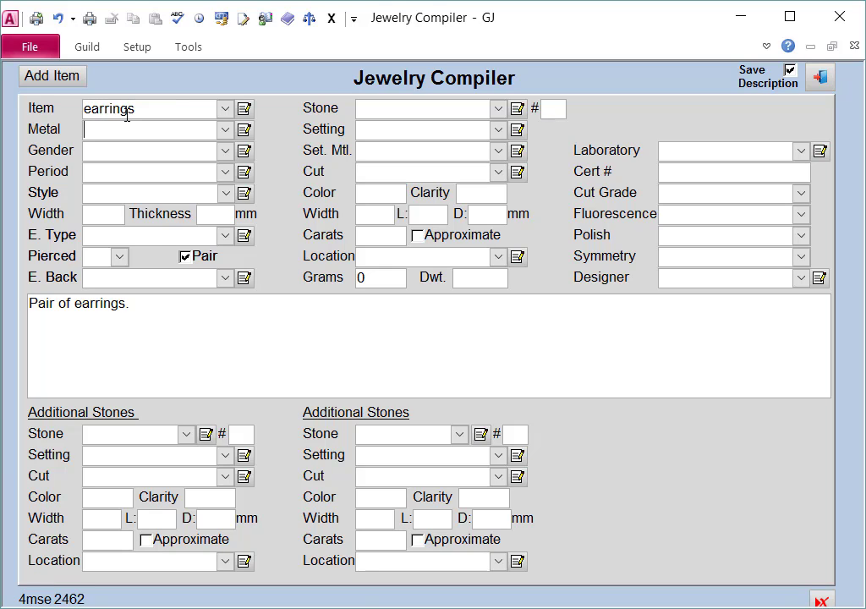
# - Set the earrings' metal to 14Y, 14k yellow gold, and their gender to lady's
pyautogui.write('14y')
pyautogui.click(224, 132)
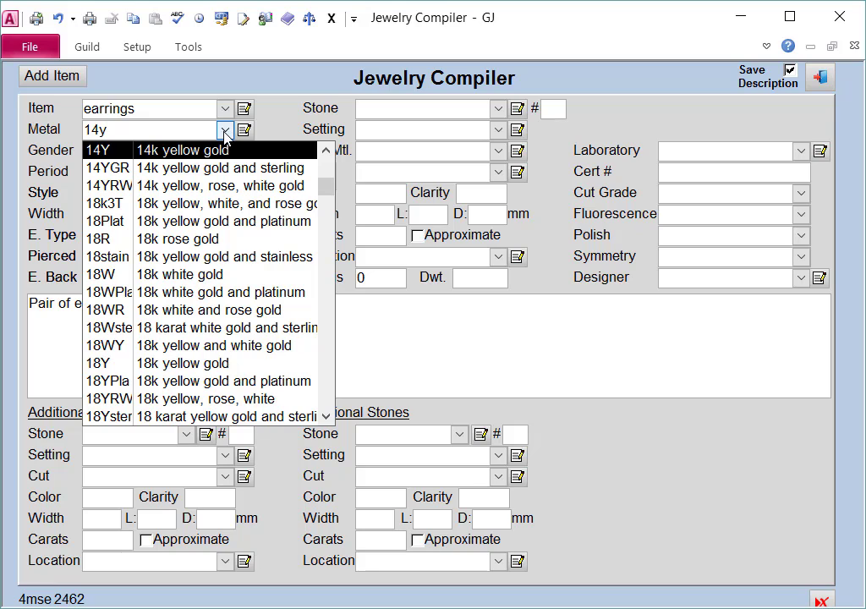
pyautogui.click(225, 134)
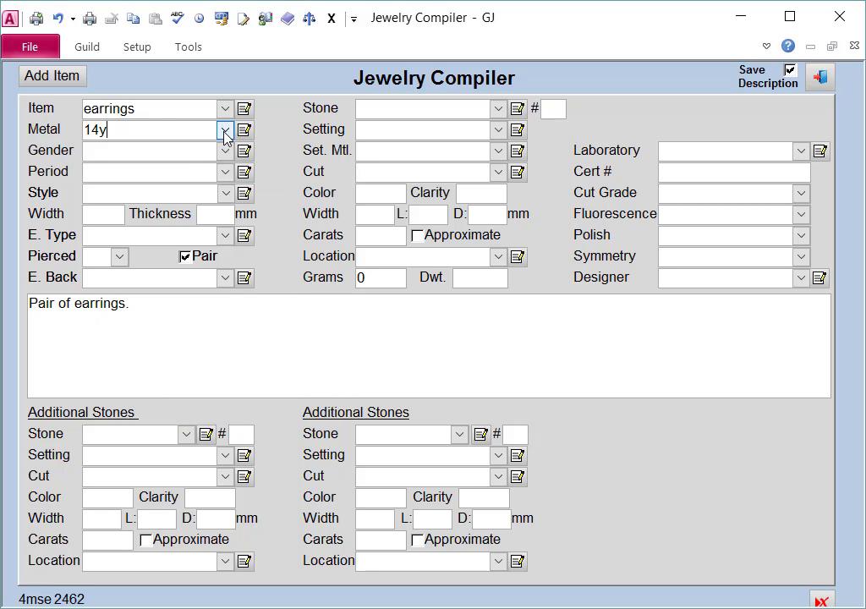
pyautogui.press('Tab')
pyautogui.write('l')
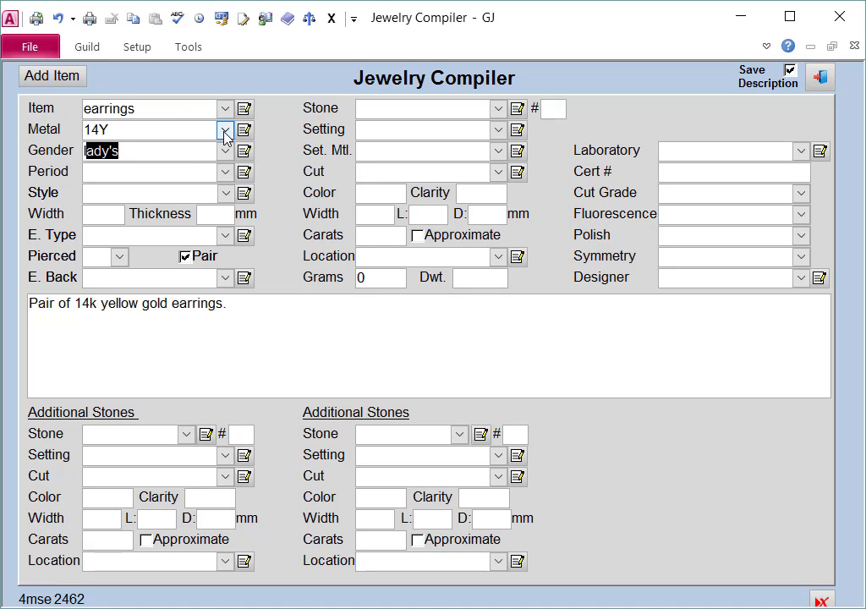
pyautogui.press('Tab')
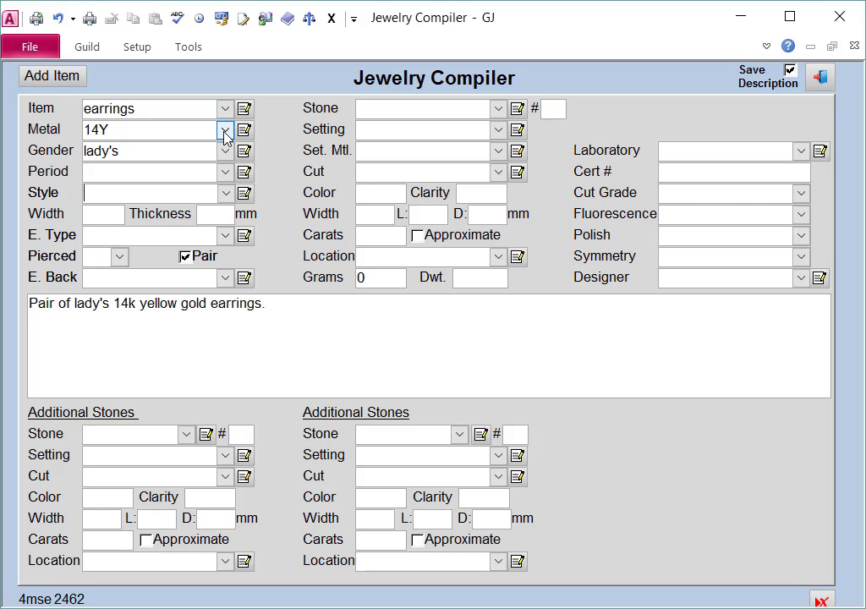
# - Set the earring type to stud and the earring back to friction
pyautogui.press('Tab')
pyautogui.press('Tab')
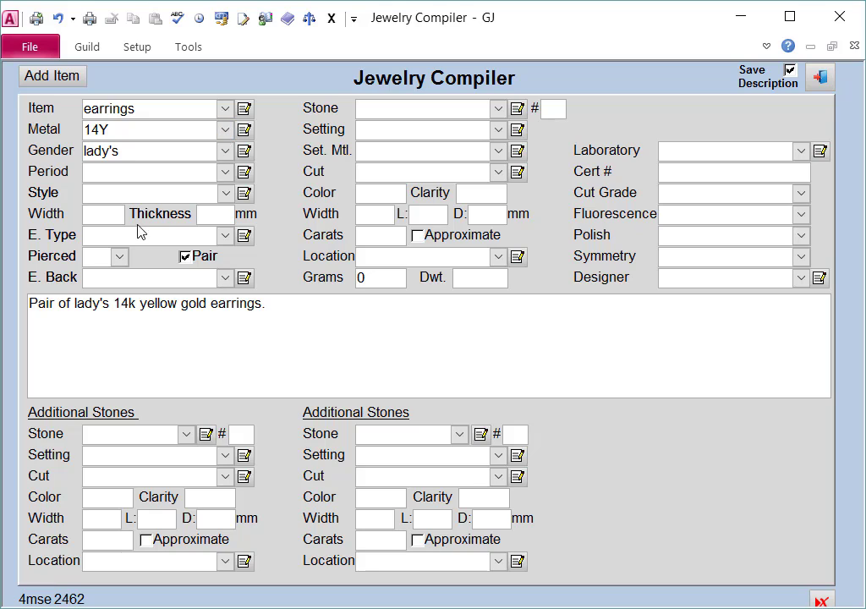
pyautogui.click(98, 238)
pyautogui.write('stud')
pyautogui.press('Tab')
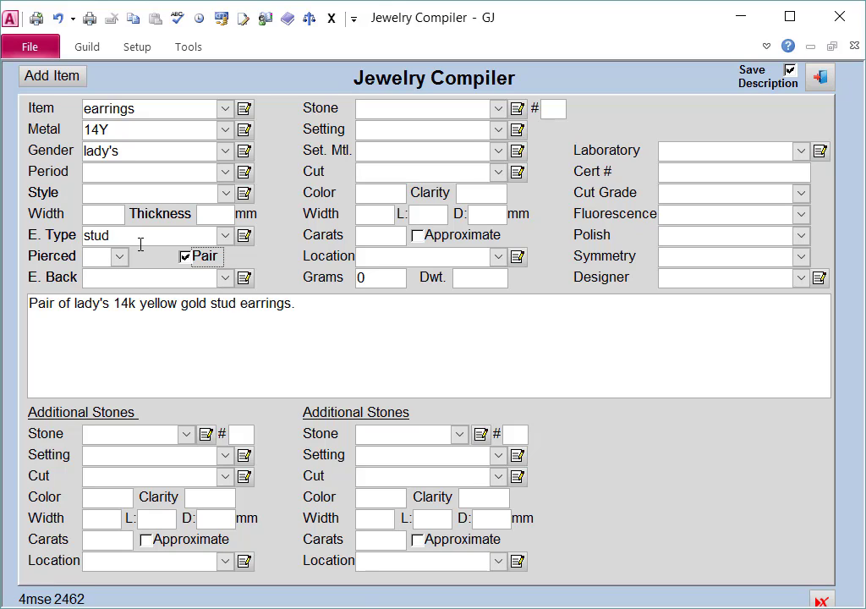
pyautogui.press('Tab')
pyautogui.write('fri')
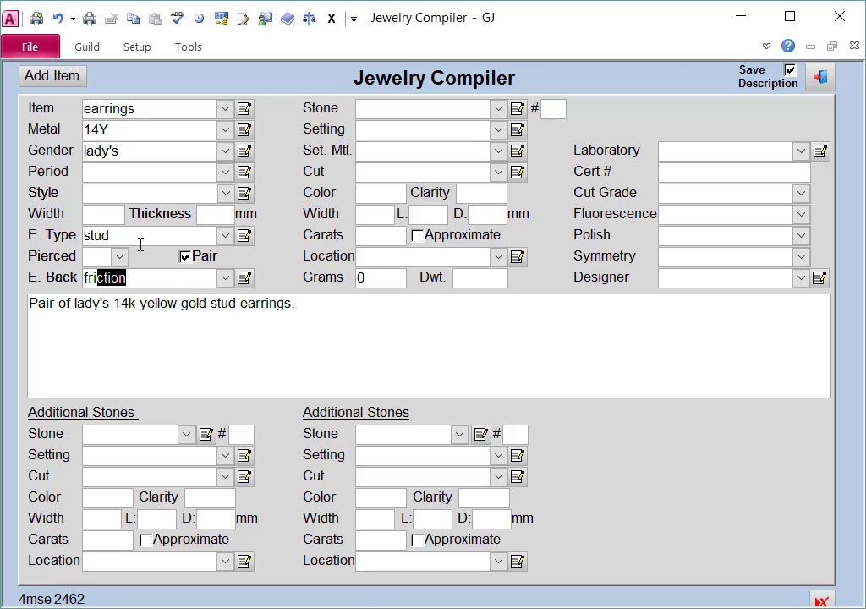
pyautogui.press('Tab')
# - Set the main stone to aquamarine with a stone count of 2
pyautogui.write('aqu')
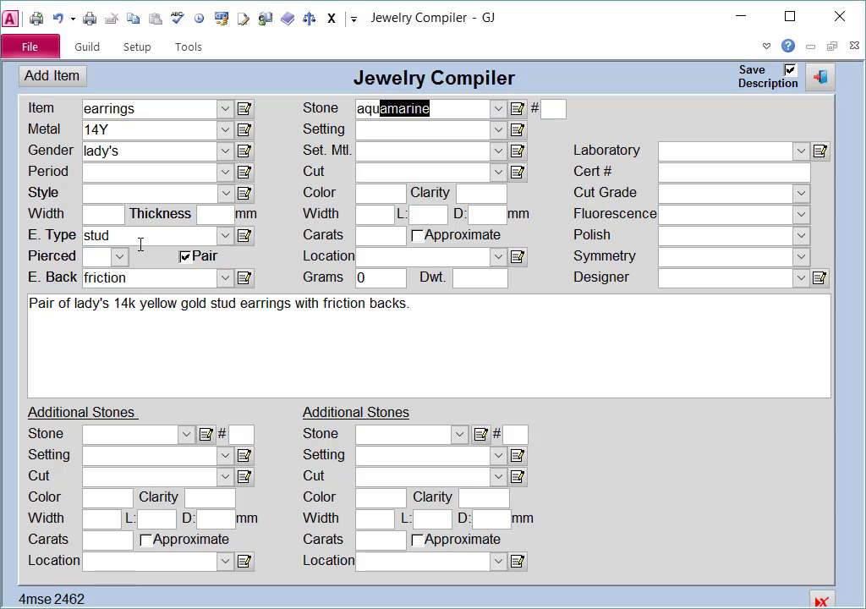
pyautogui.press('Tab')
pyautogui.write('2')
pyautogui.press('Tab')
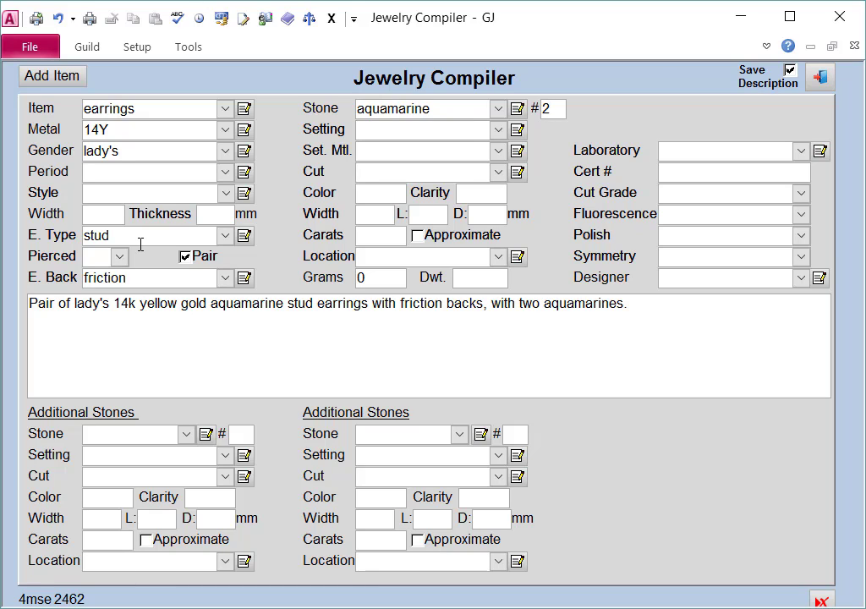
# - Set the aquamarines' setting to 4-prong basket head and their cut to trillion cut
pyautogui.write('3')
pyautogui.click(498, 130)
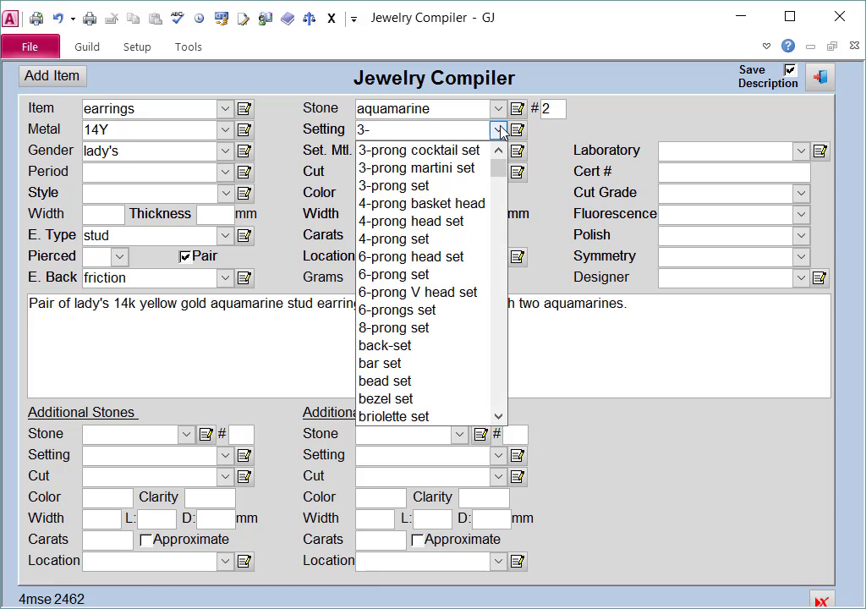
pyautogui.click(445, 198)
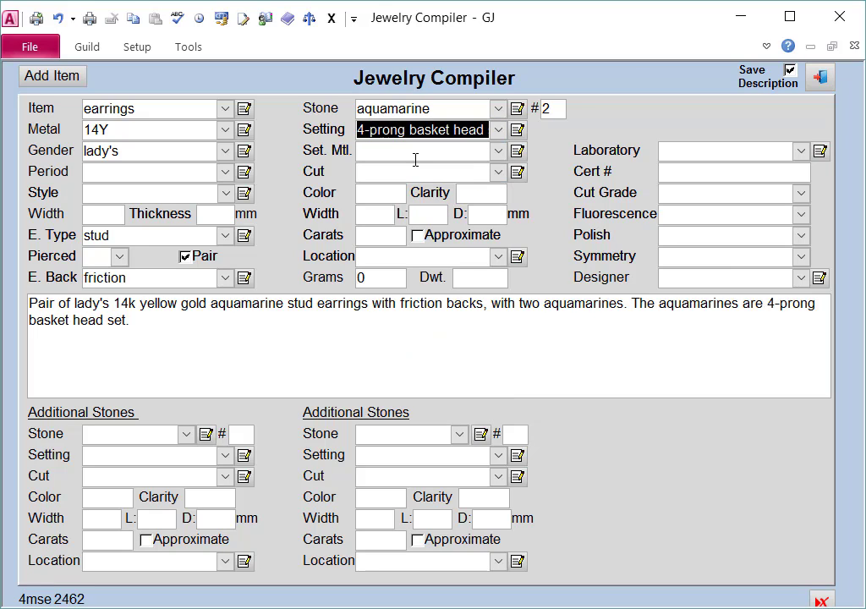
pyautogui.click(409, 153)
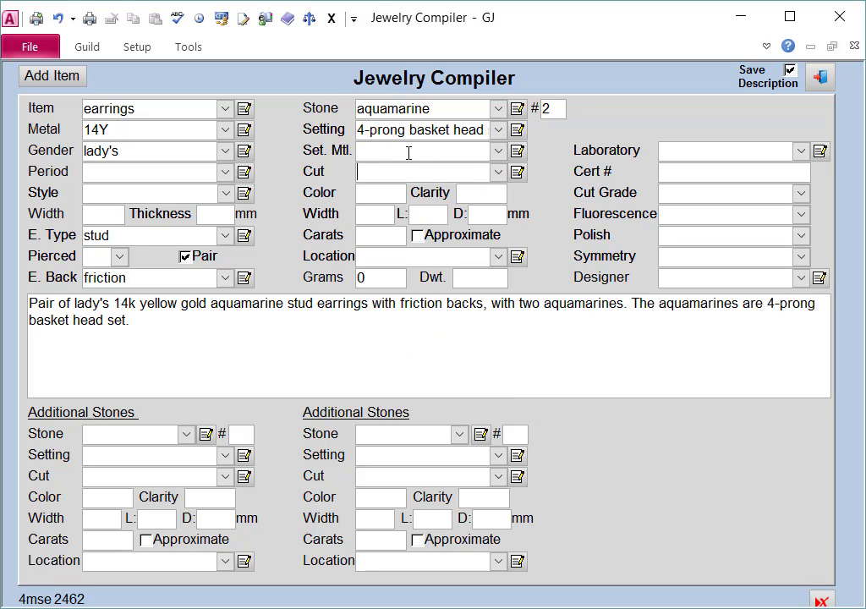
pyautogui.press('Tab')
pyautogui.write('tril')
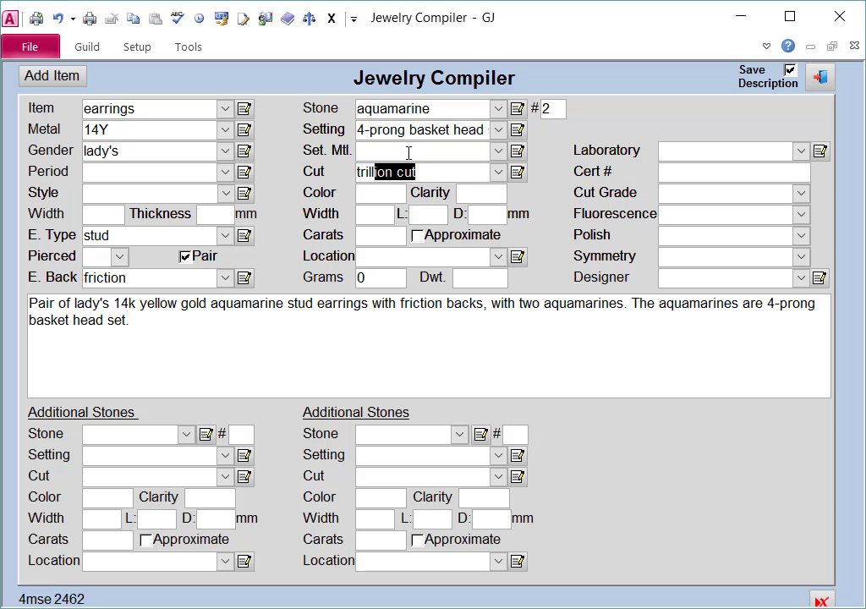
pyautogui.press('Tab')
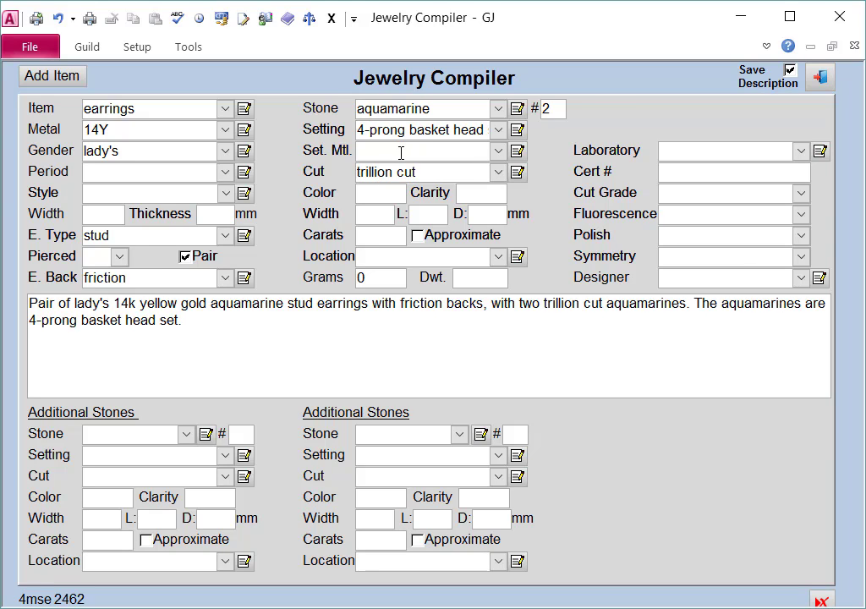
# - Enter gB 2/2 as the aquamarines' color and VS2 as their clarity
pyautogui.write('gB 2/2')
pyautogui.press('Tab')
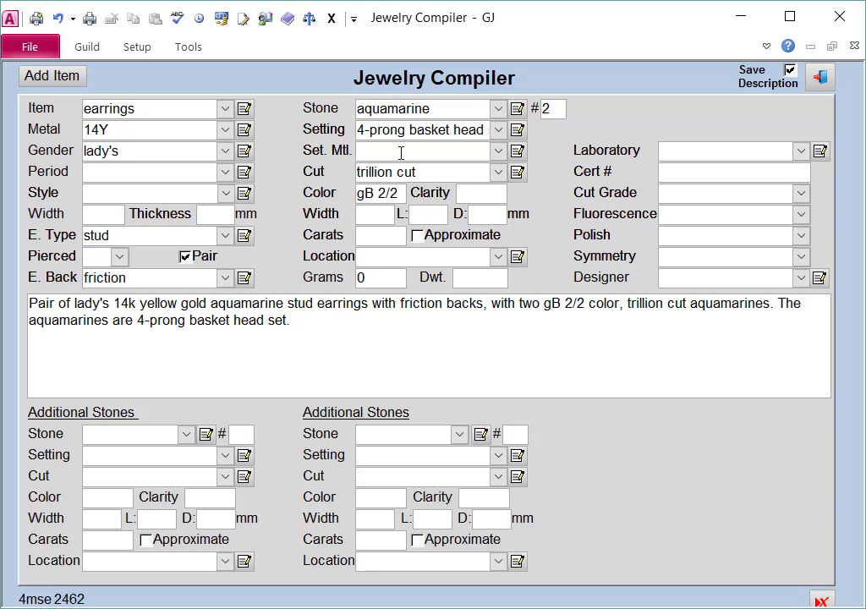
pyautogui.write('VS2')
pyautogui.press('Tab')
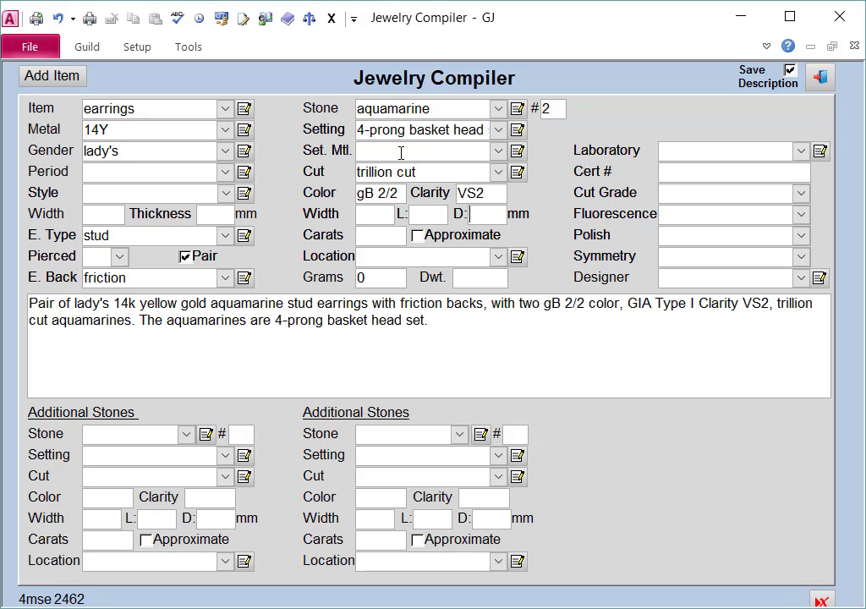
# - Set the aquamarines' carat weight to 2, leaving their dimensions blank
pyautogui.press('Tab')
pyautogui.write('2')
pyautogui.press('Tab')
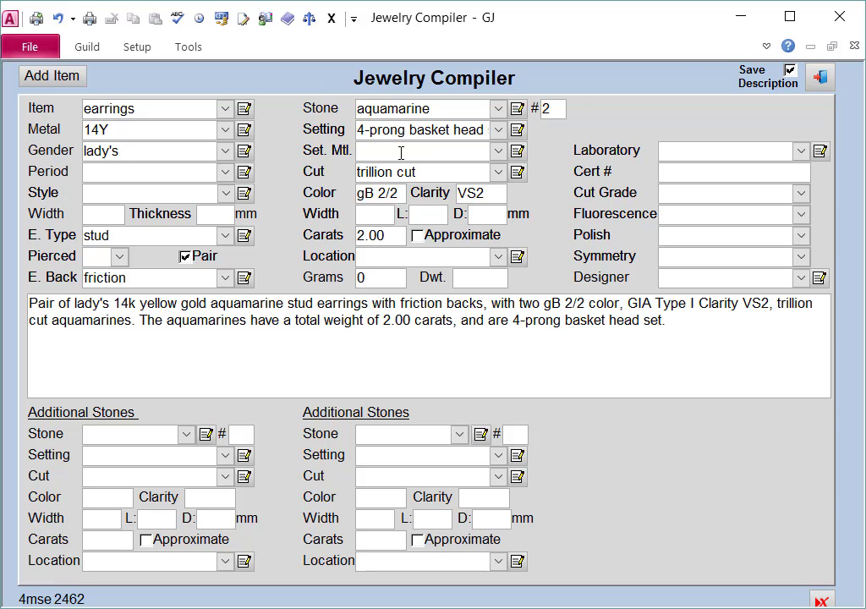
# - Set the earrings' weight to 1.37 grams and return the compiled description to the new inventory item
pyautogui.press('Tab')
pyautogui.write('1.37')
pyautogui.press('Tab')
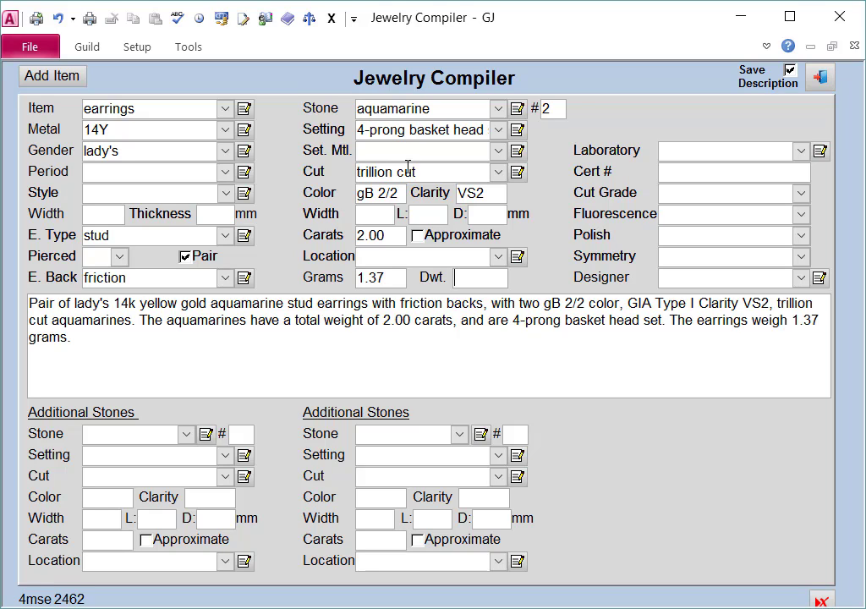
pyautogui.click(820, 79)
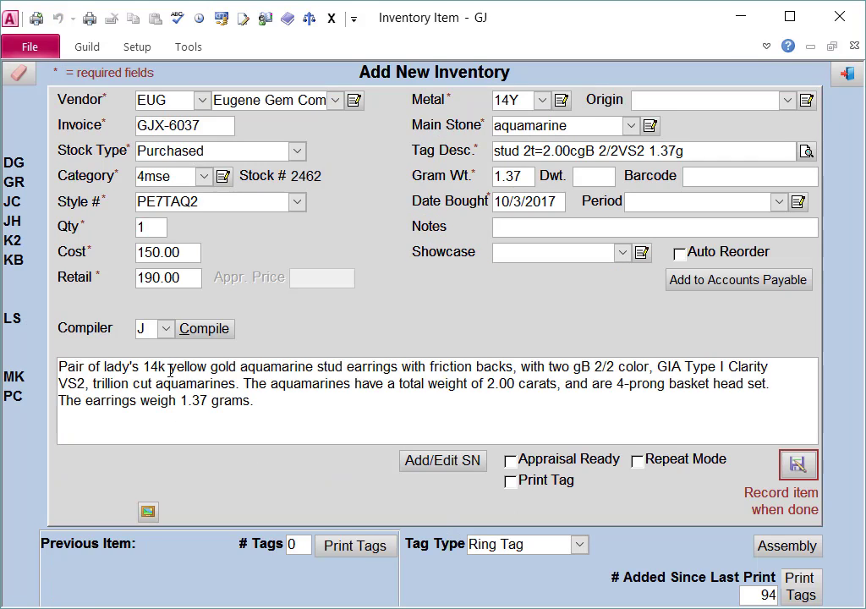
# - Capture a JPG photo of the earrings from the camera and save it as the item's face picture
pyautogui.click(149, 513)
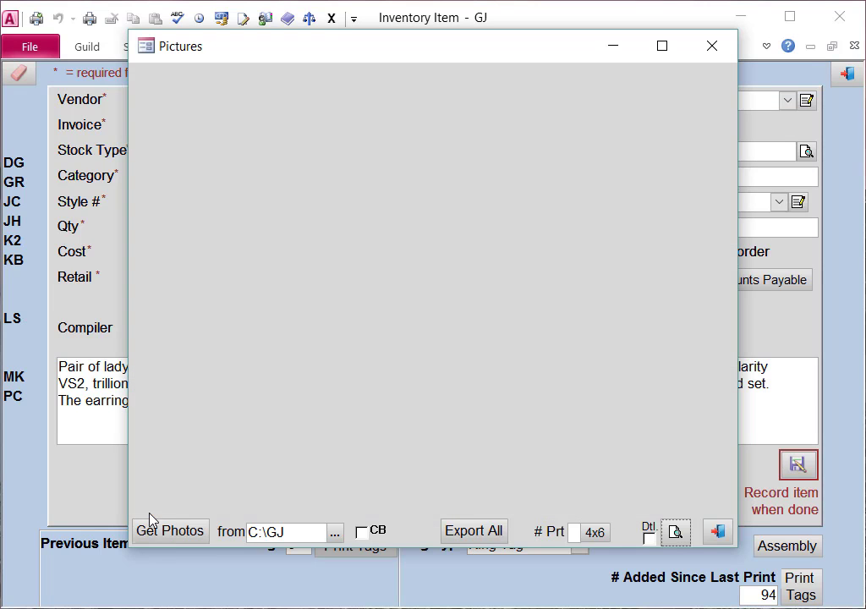
pyautogui.click(170, 533)
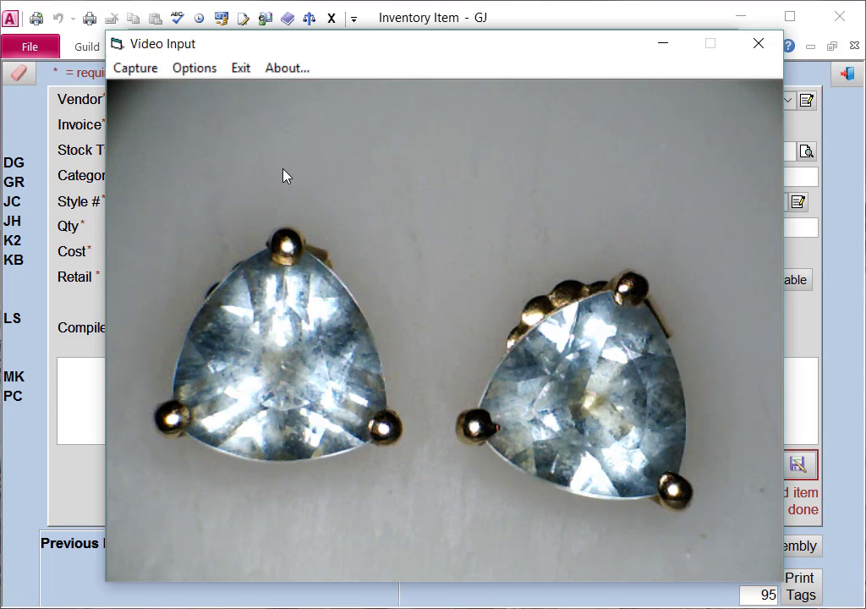
pyautogui.click(138, 70)
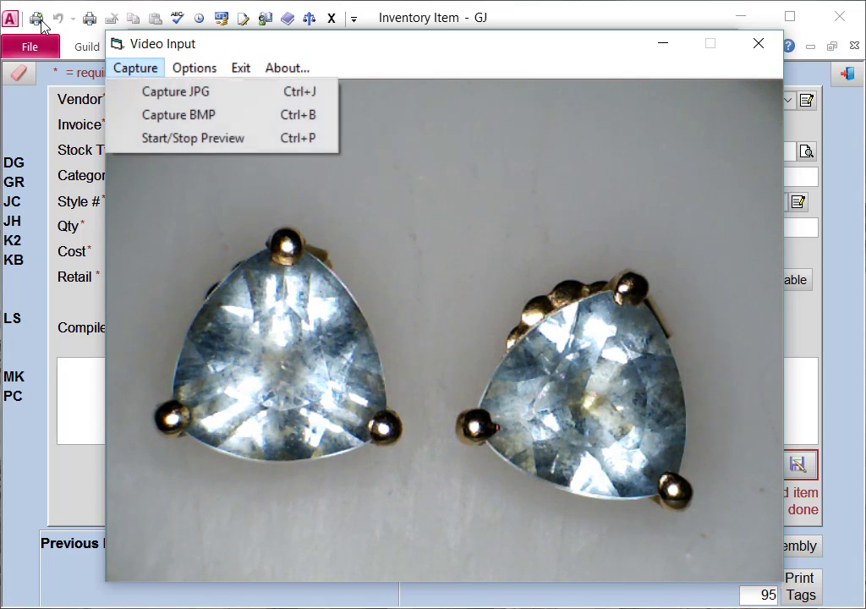
pyautogui.click(165, 98)
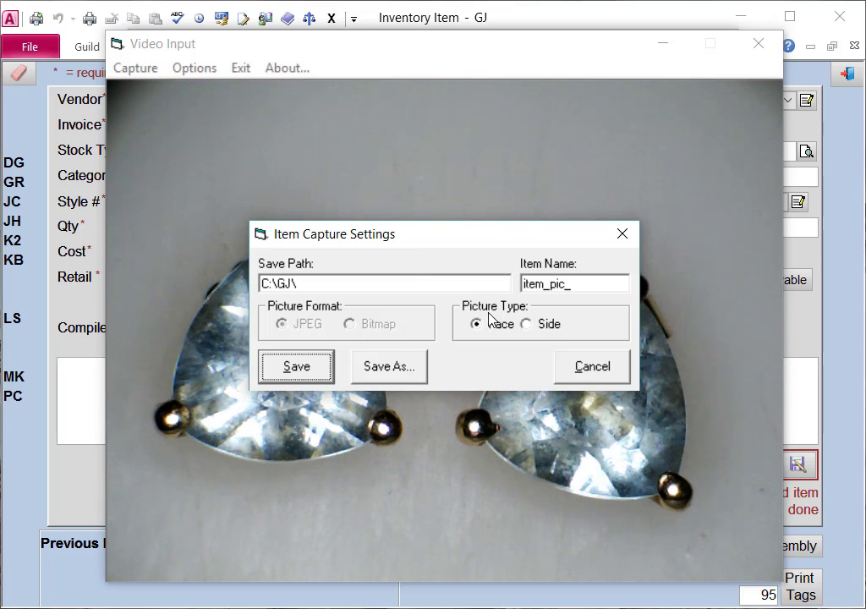
pyautogui.click(297, 367)
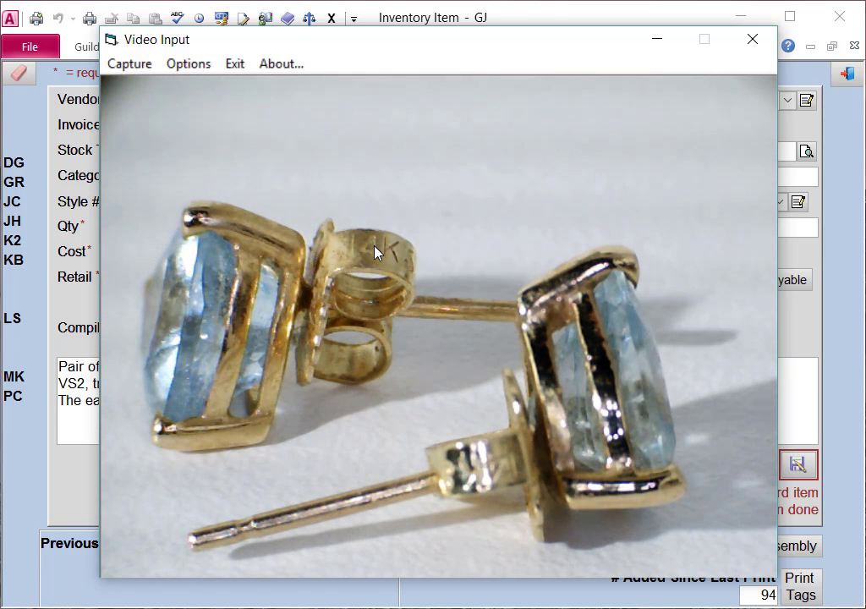
# - Capture and save a second JPG photo showing the earrings from the side, and close the video input
pyautogui.click(148, 68)
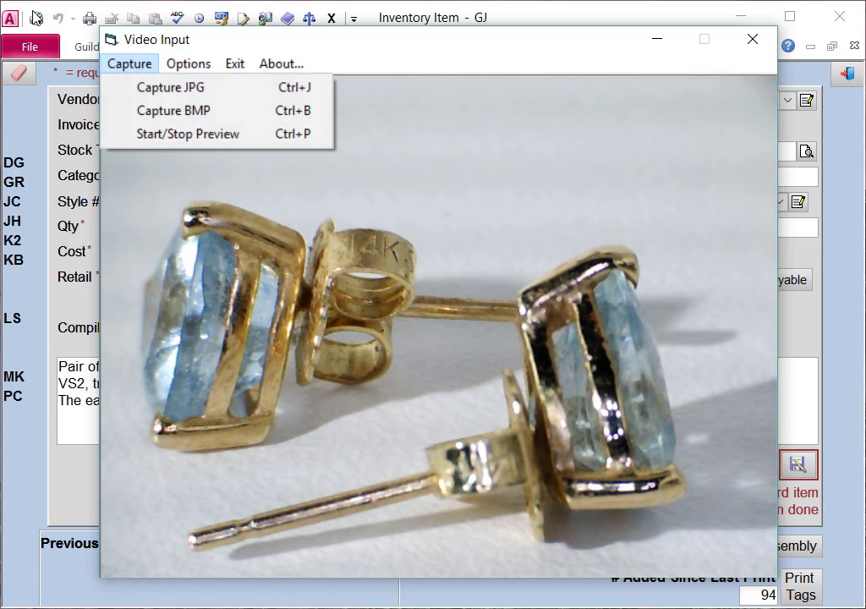
pyautogui.click(153, 87)
pyautogui.click(309, 361)
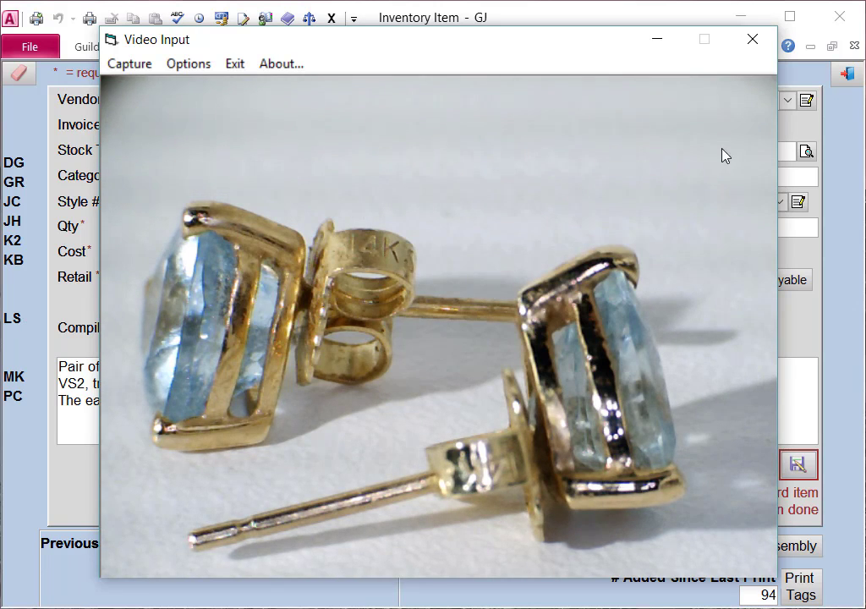
pyautogui.click(752, 39)
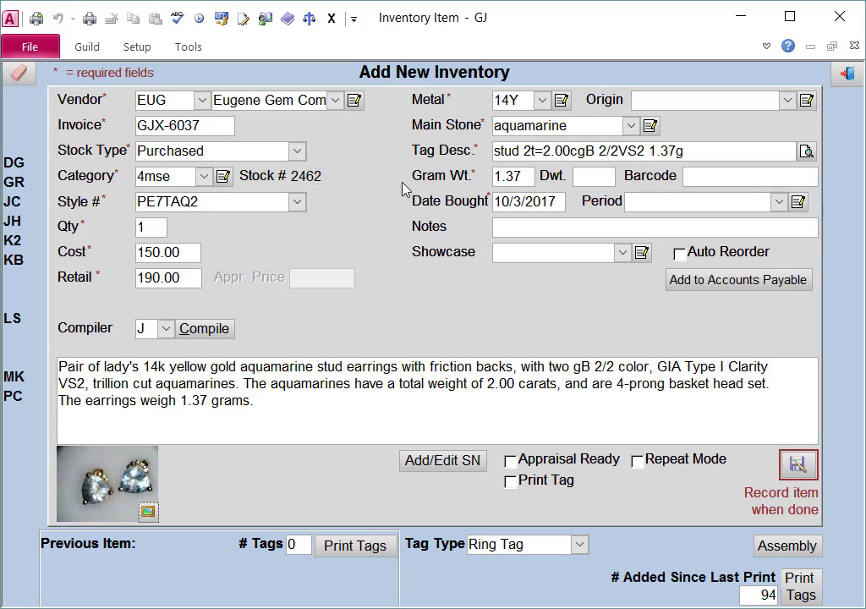
# - Record the completed aquamarine earrings in inventory
pyautogui.click(580, 484)
pyautogui.click(802, 466)
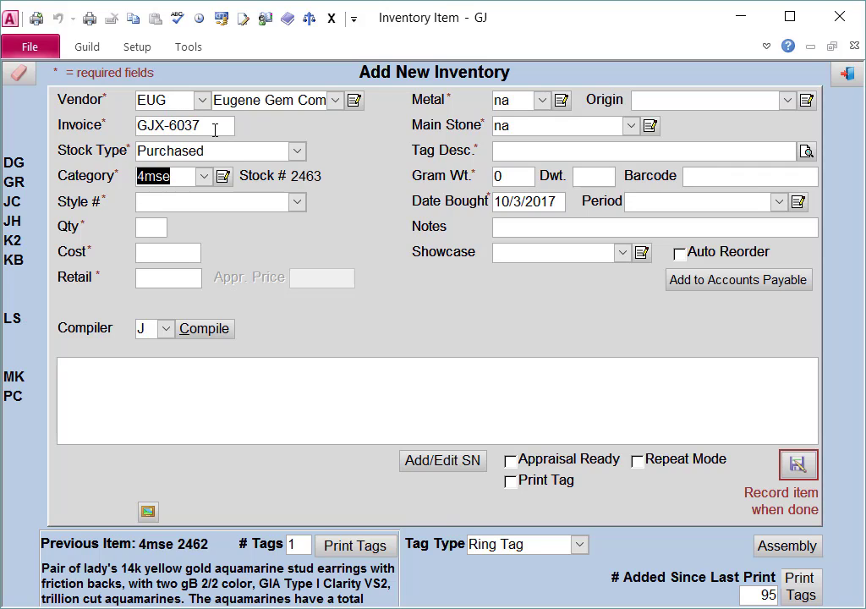
# - Enter style number Ege114 for the next 4mse item and choose to add to the existing similar item
pyautogui.click(187, 176)
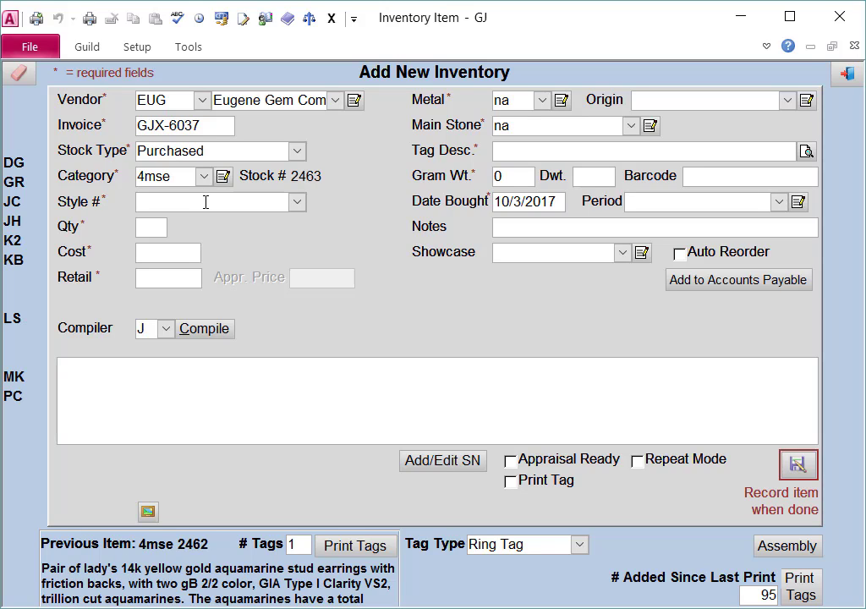
pyautogui.click(205, 203)
pyautogui.write('Ege')
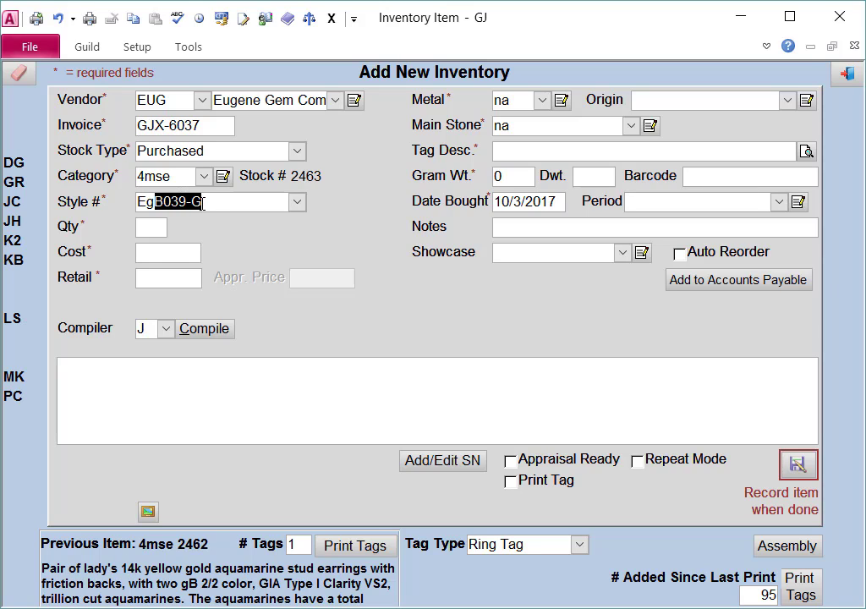
pyautogui.write('114')
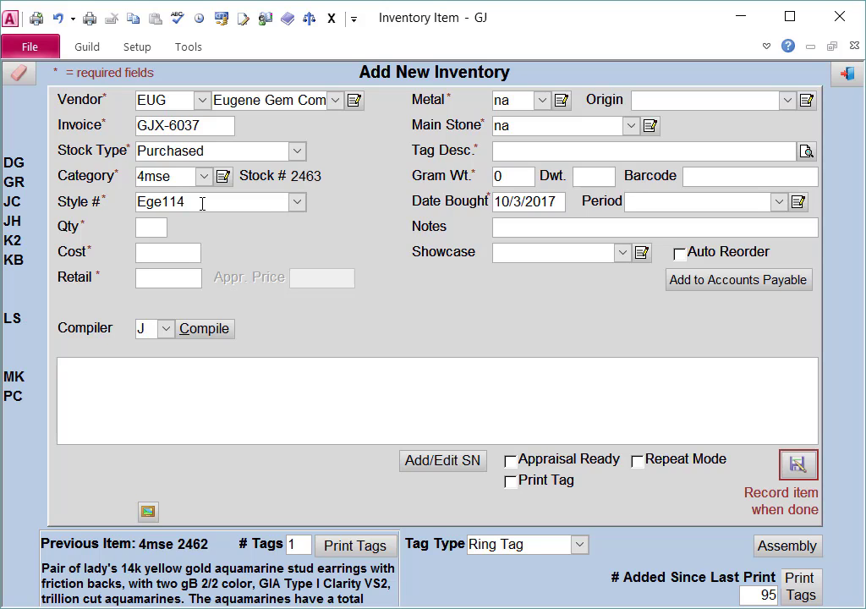
pyautogui.press('Tab')
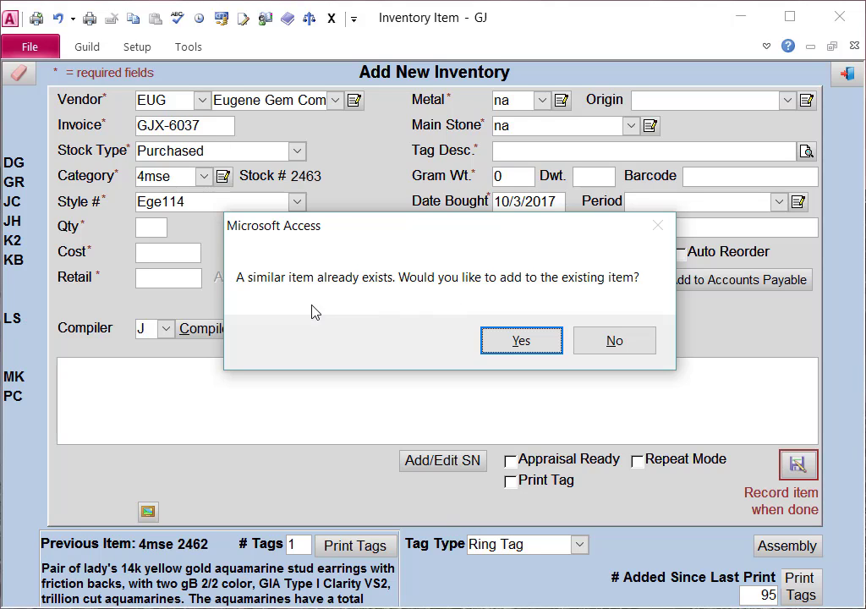
pyautogui.click(520, 342)
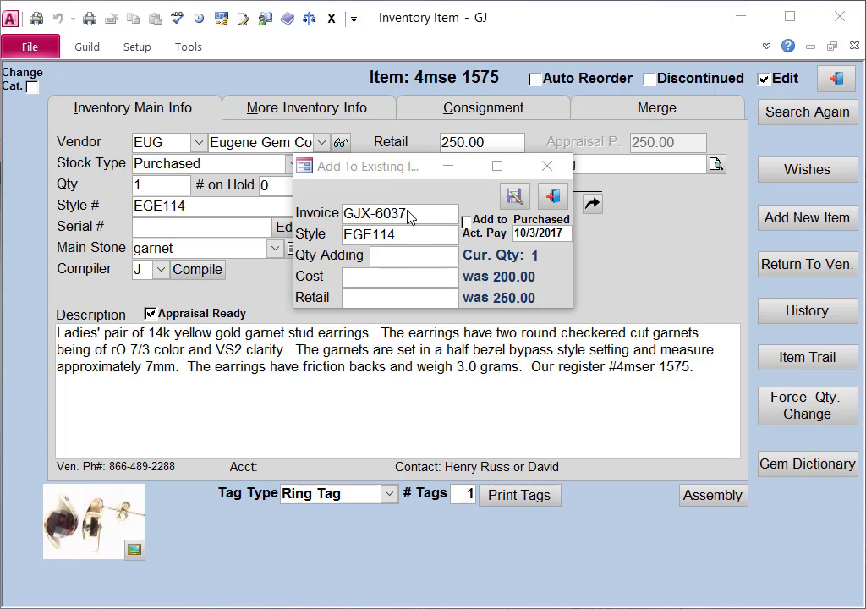
# - Add a quantity of 1 at a cost of 205 to the existing garnet earrings, save, and leave the item record
pyautogui.click(388, 254)
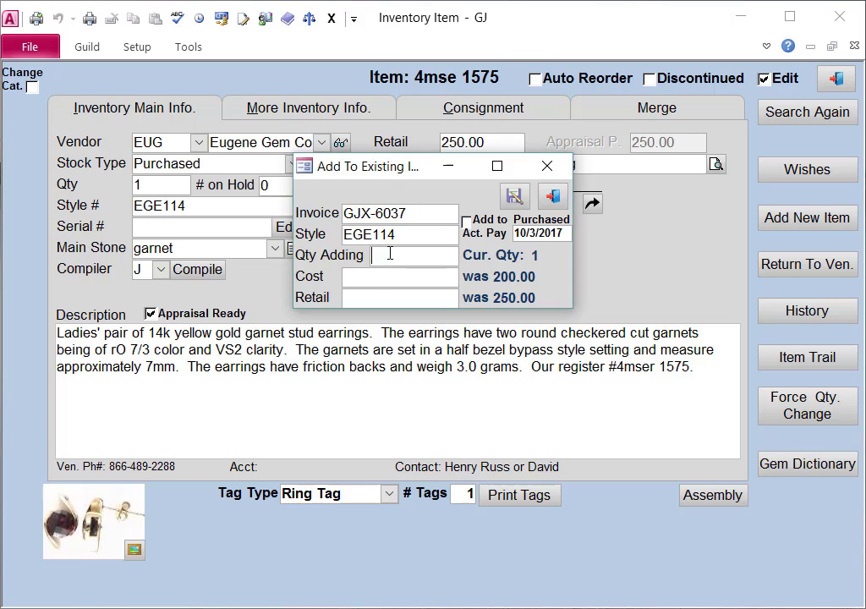
pyautogui.write('1')
pyautogui.click(373, 277)
pyautogui.write('205')
pyautogui.press('Tab')
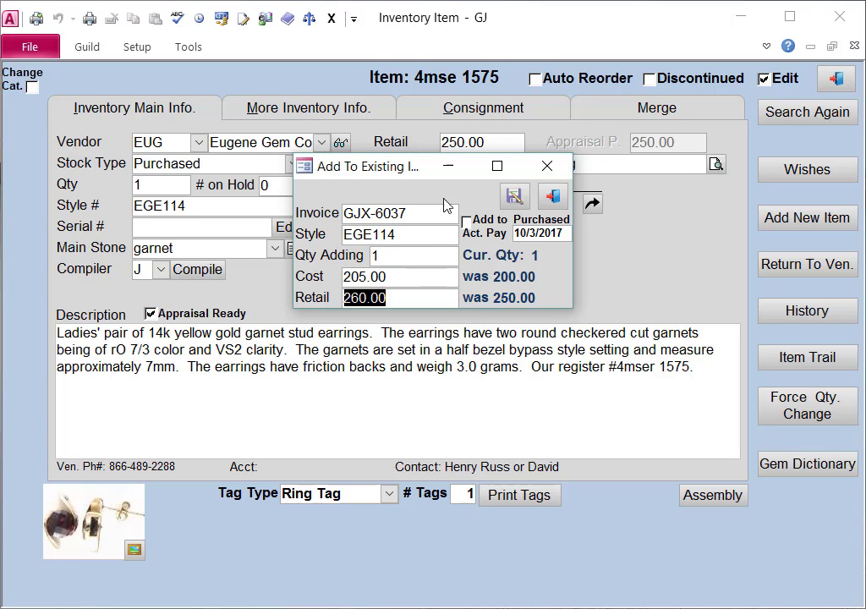
pyautogui.click(516, 196)
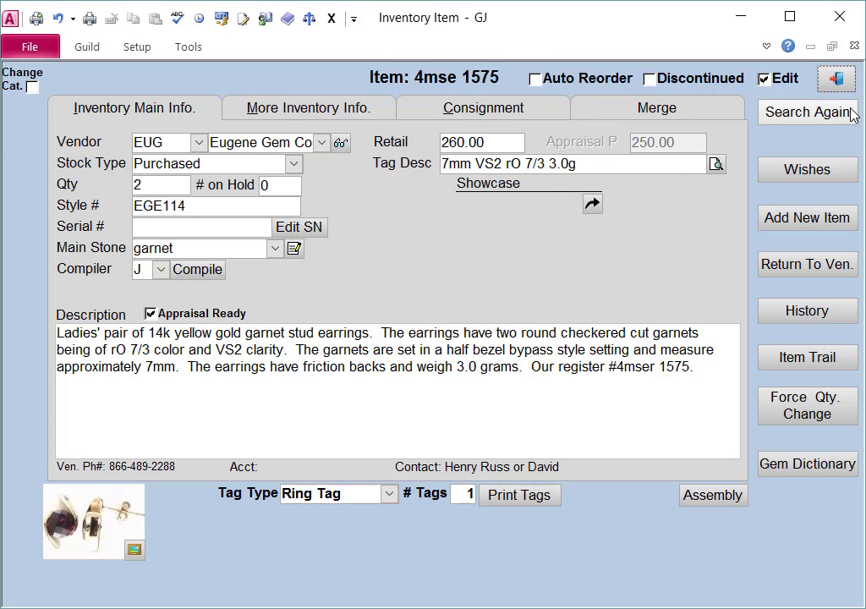
pyautogui.click(837, 82)
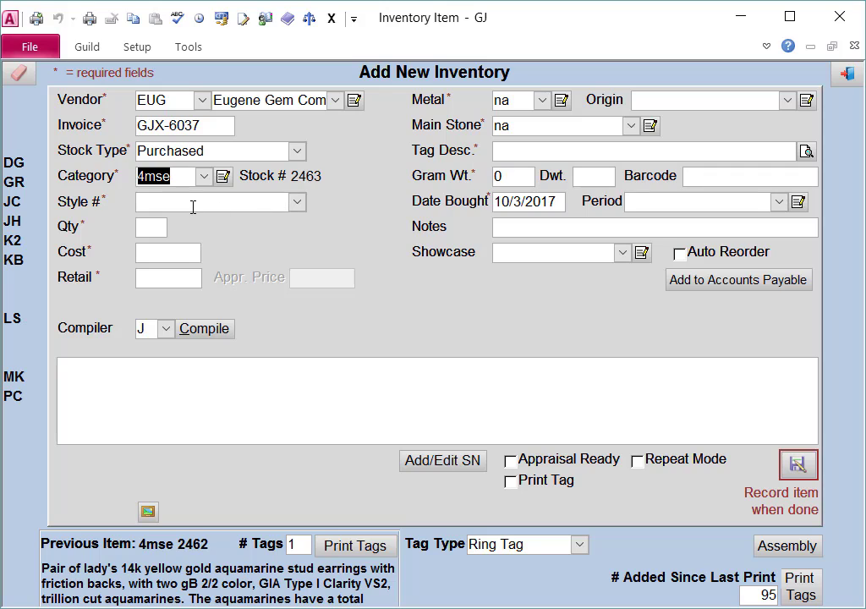